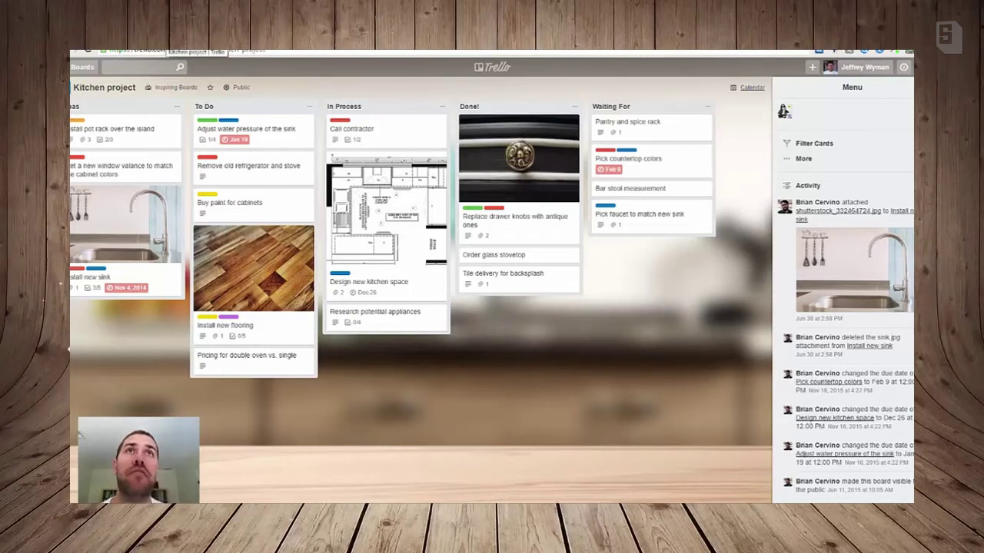
Return to the Boards announcement post in Todoist Blog, then launch Boards from the Start menu.
click(196, 51)
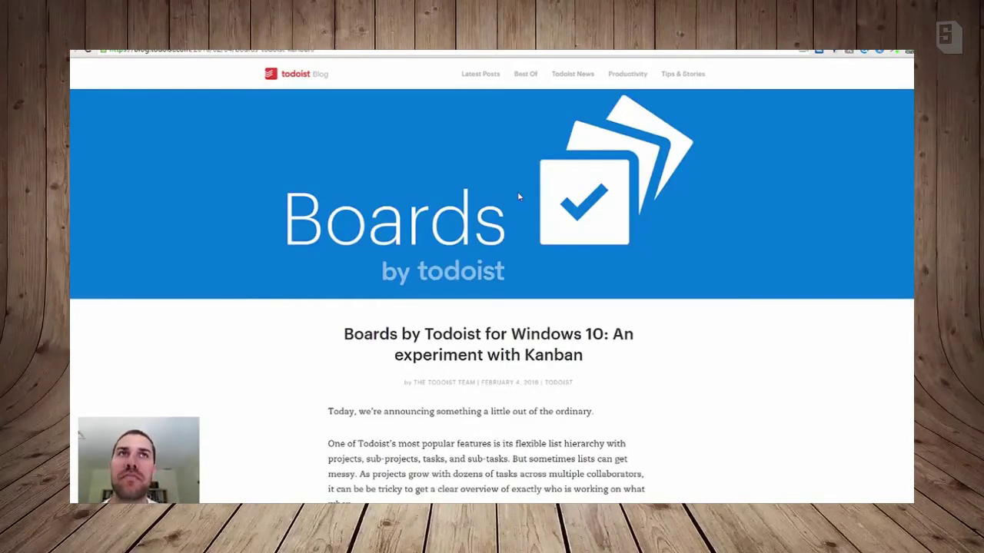
scroll(487, 211, down, 5)
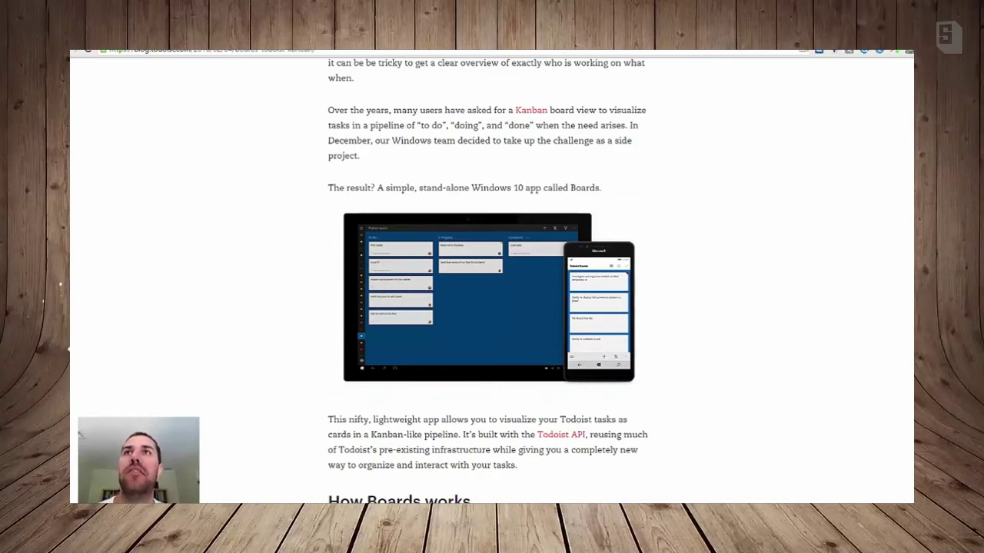
click(153, 186)
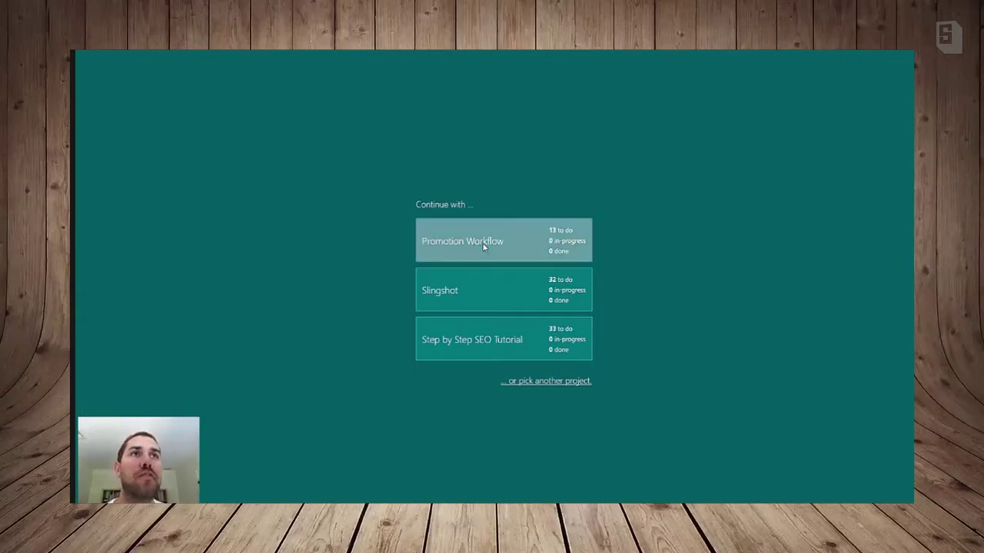
Open the Promotion Workflow project from the Continue with list.
click(484, 246)
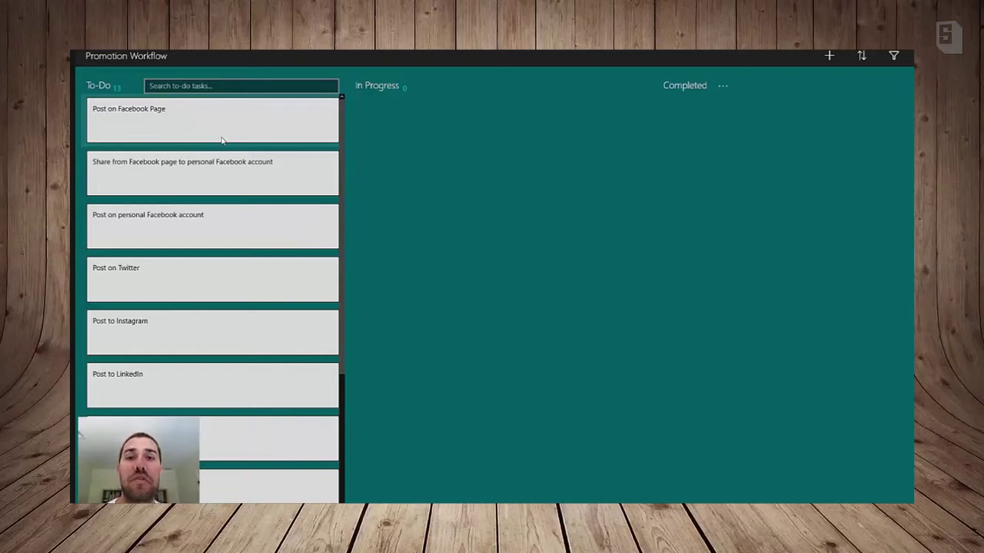
Move Facebook Page, personal Facebook, page sharing, Facebook group 1, Twitter and Instagram tasks to In Progress.
drag(120, 130, 393, 130)
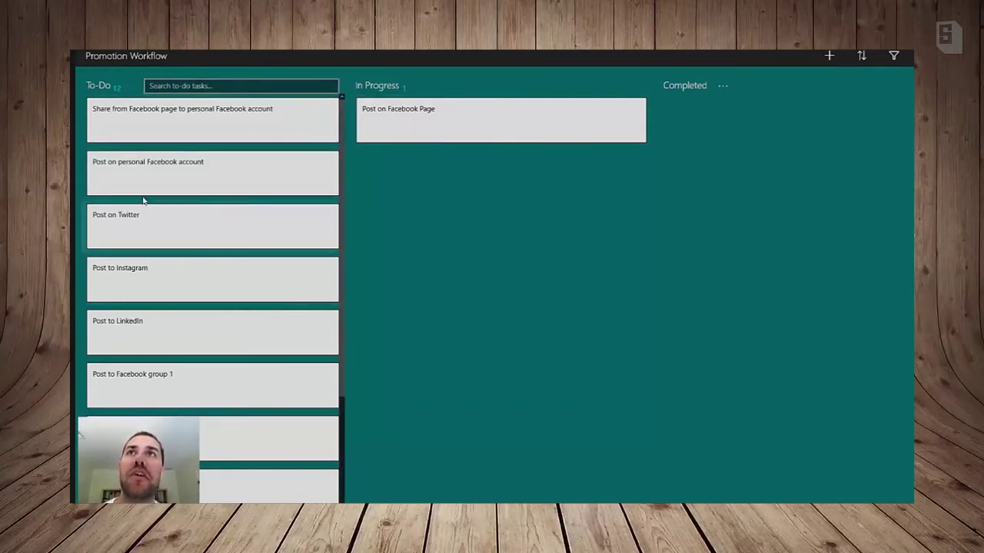
drag(154, 182, 397, 184)
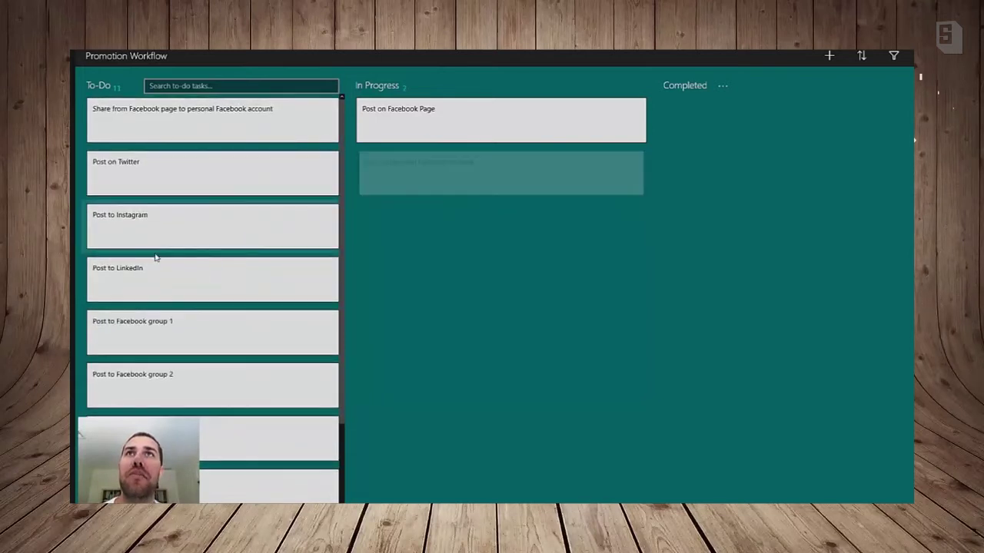
drag(259, 129, 477, 248)
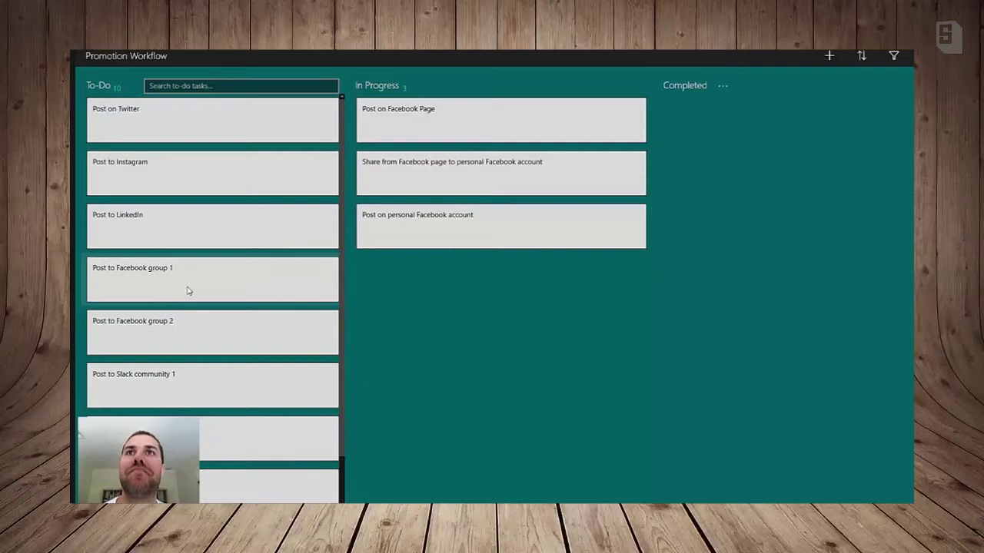
drag(189, 289, 437, 323)
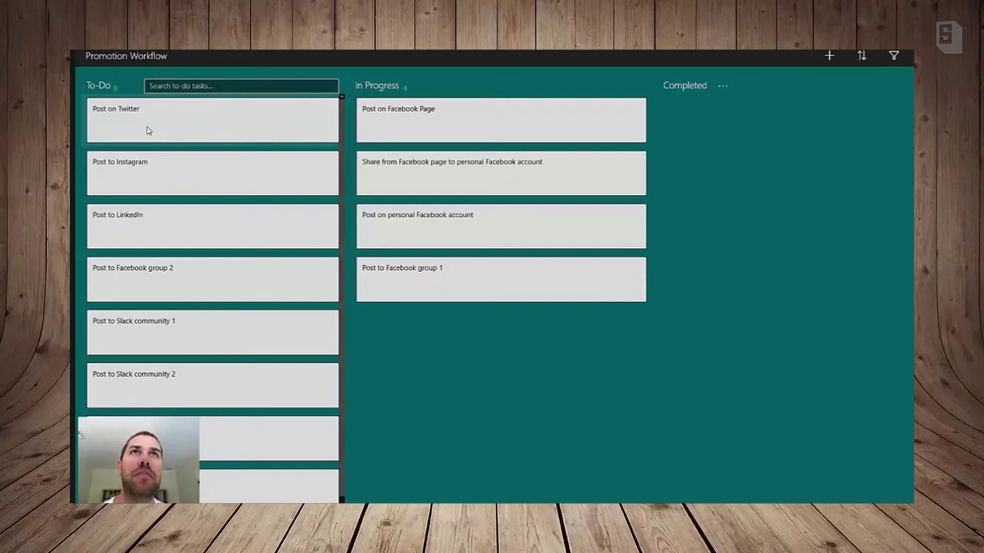
drag(204, 127, 411, 345)
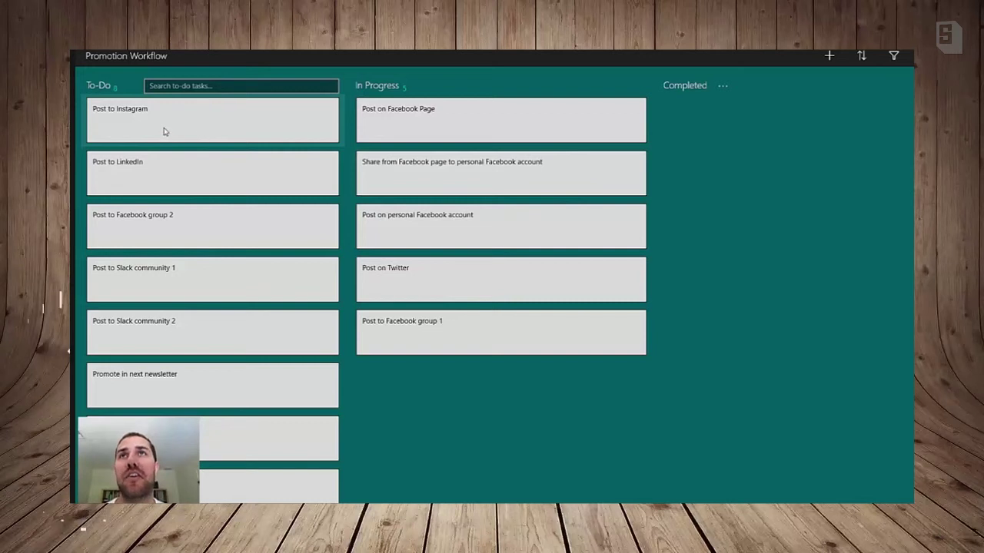
drag(164, 130, 466, 406)
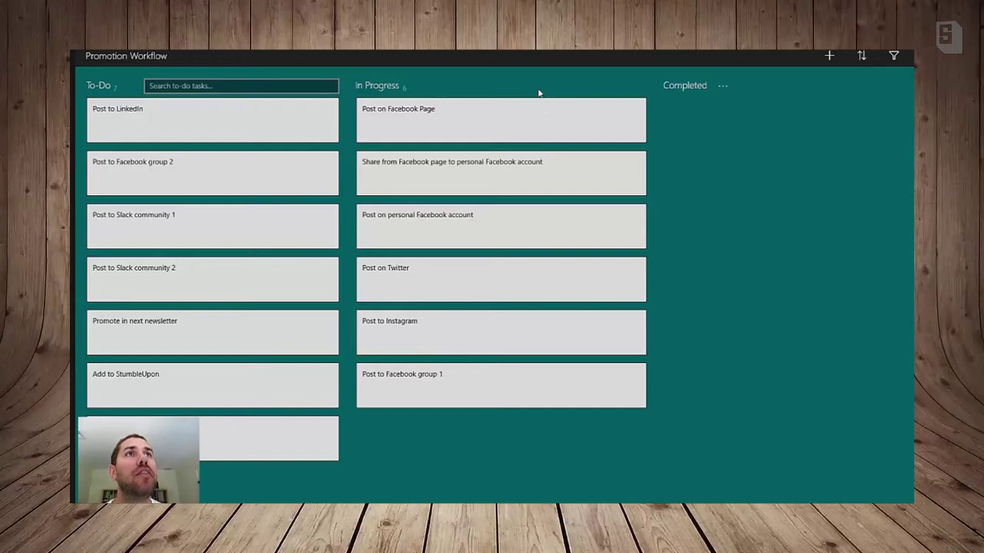
Move Post on Facebook Page, the page sharing task and Post on personal Facebook account to Completed.
drag(515, 134, 807, 130)
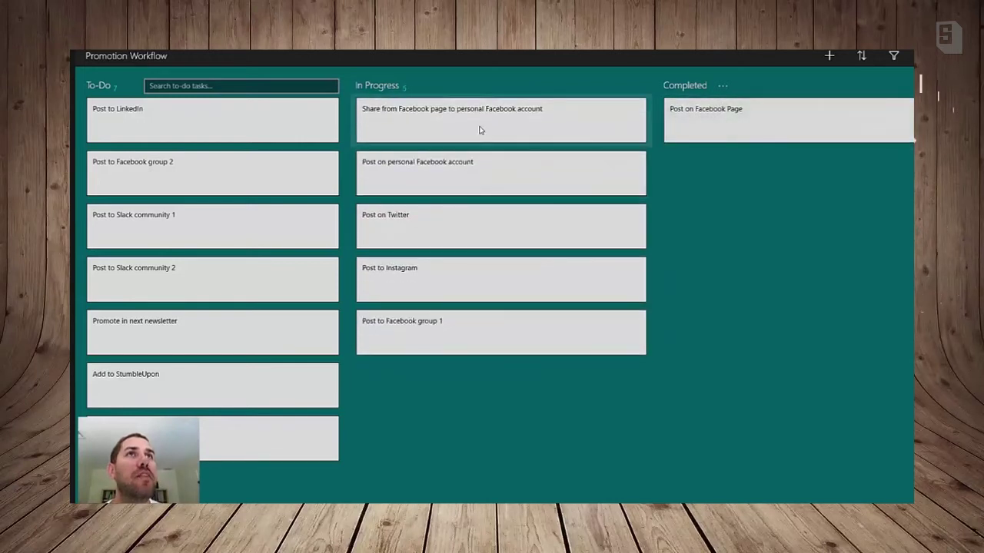
drag(481, 127, 776, 189)
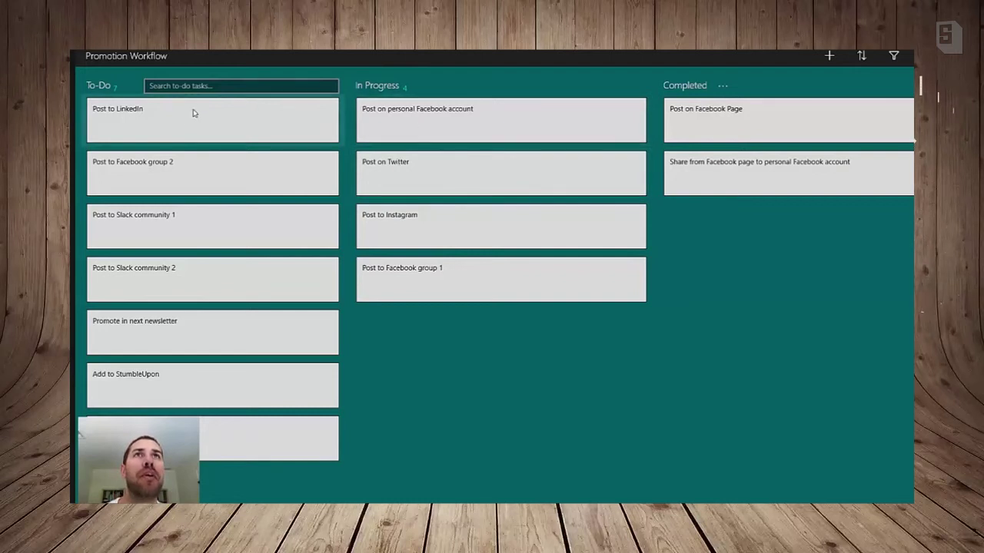
drag(539, 134, 792, 236)
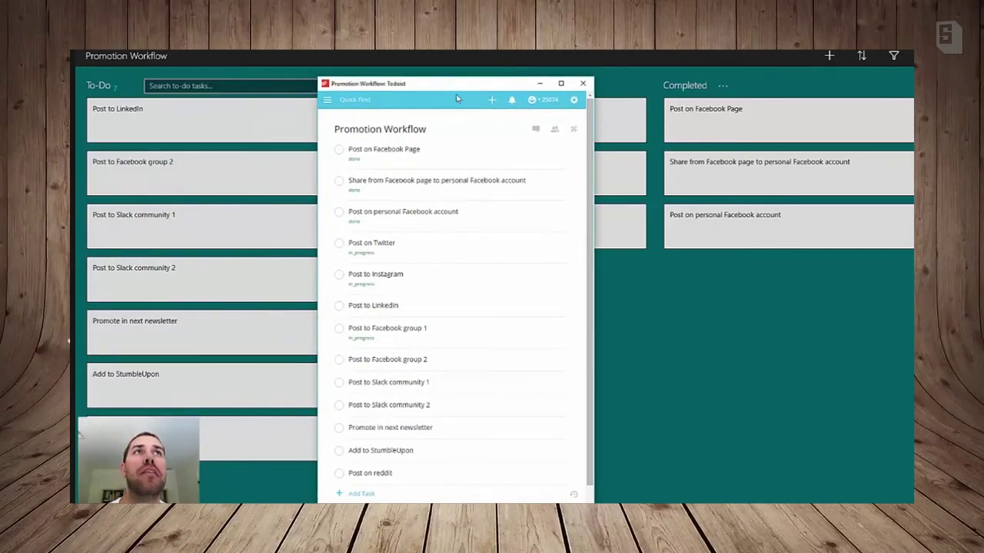
Reposition the Todoist Promotion Workflow window over the board.
drag(432, 88, 364, 73)
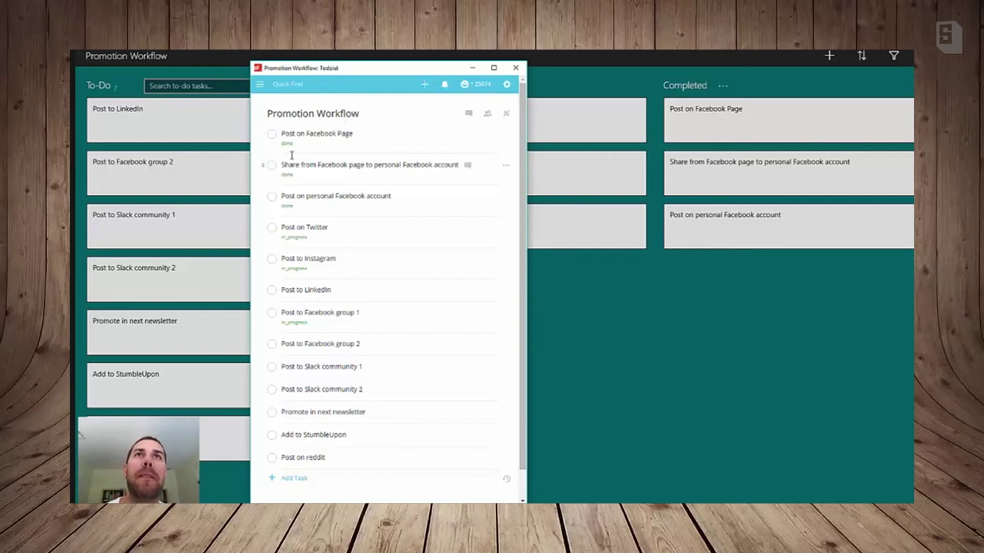
Bring the board in front of Todoist and glance at Post to Facebook group 2's details.
click(138, 134)
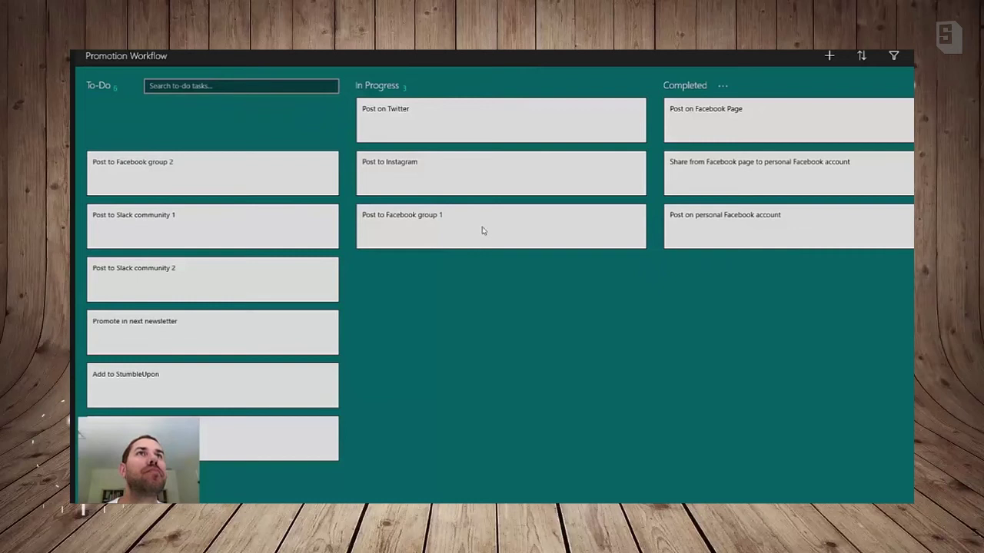
click(521, 180)
click(591, 170)
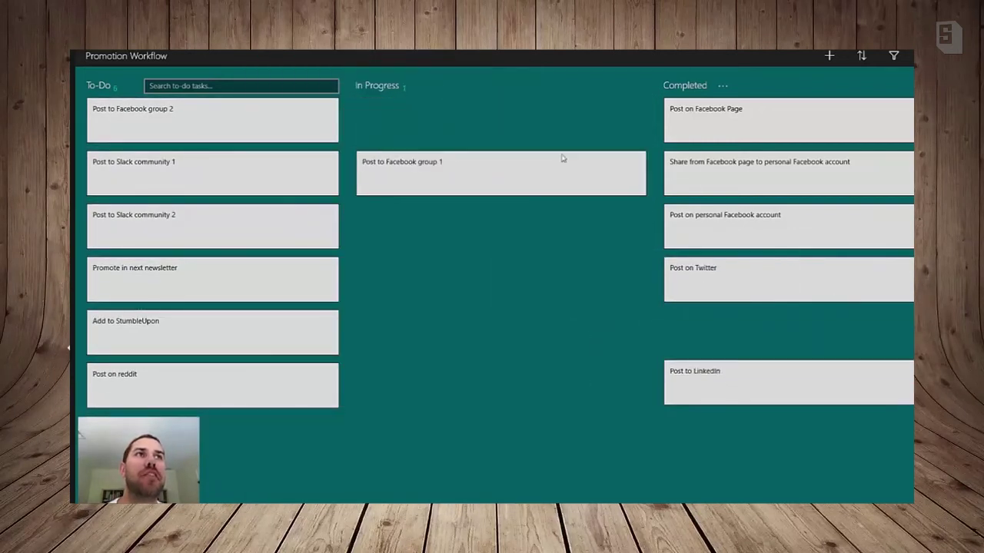
click(222, 122)
click(270, 347)
Move Facebook group 2, Slack community 1, Slack community 2 and Add to StumbleUpon into Completed.
drag(292, 123, 801, 476)
drag(223, 137, 792, 308)
drag(228, 156, 722, 262)
drag(272, 130, 795, 266)
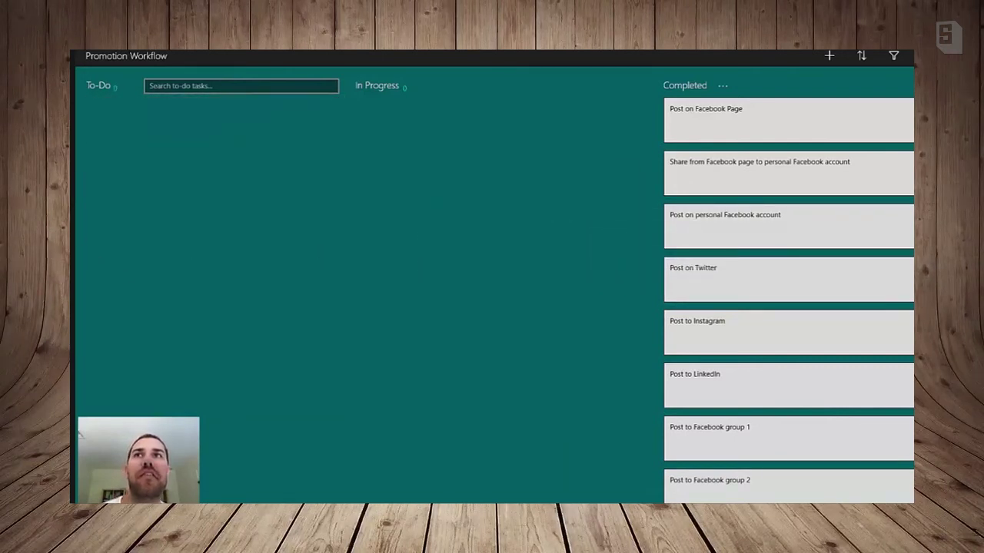
mouse_move(71, 207)
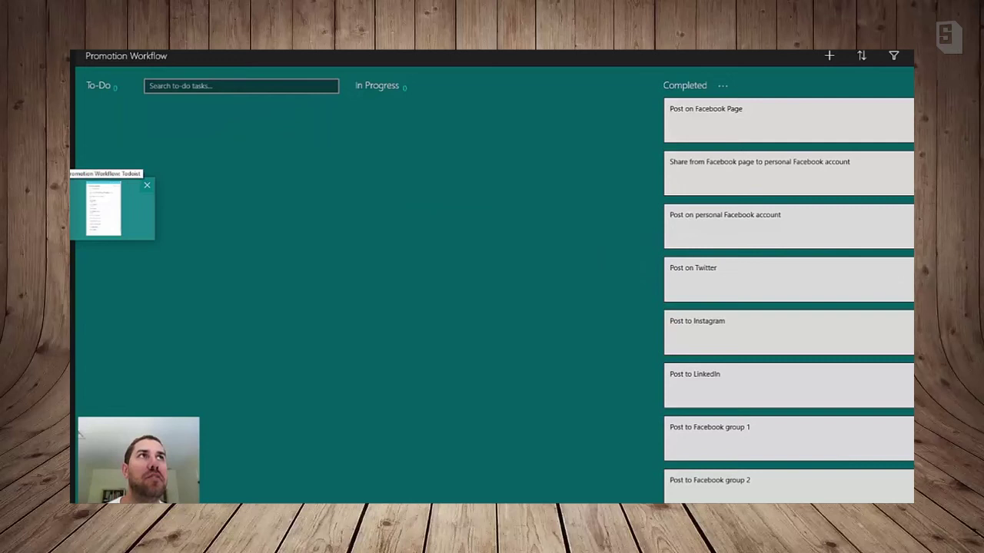
click(103, 207)
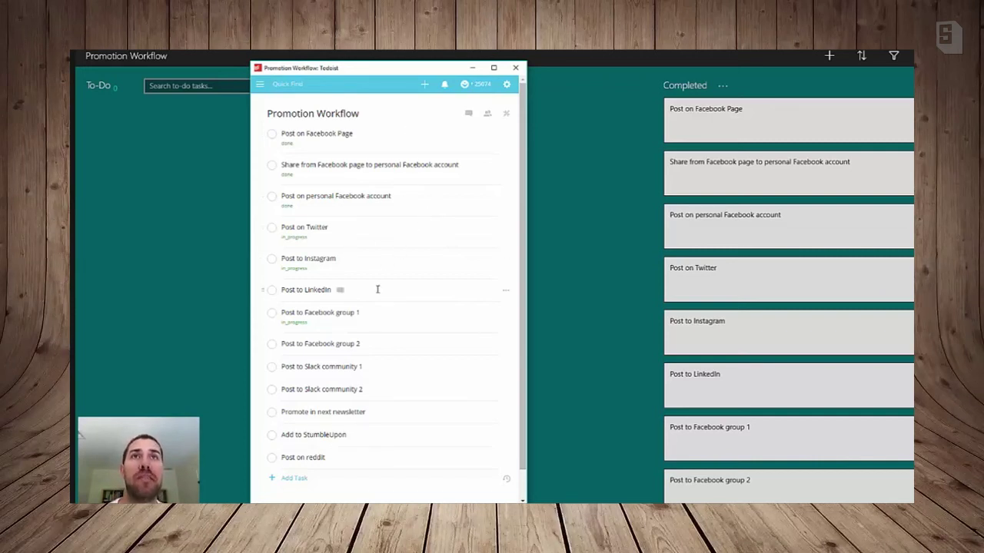
click(289, 146)
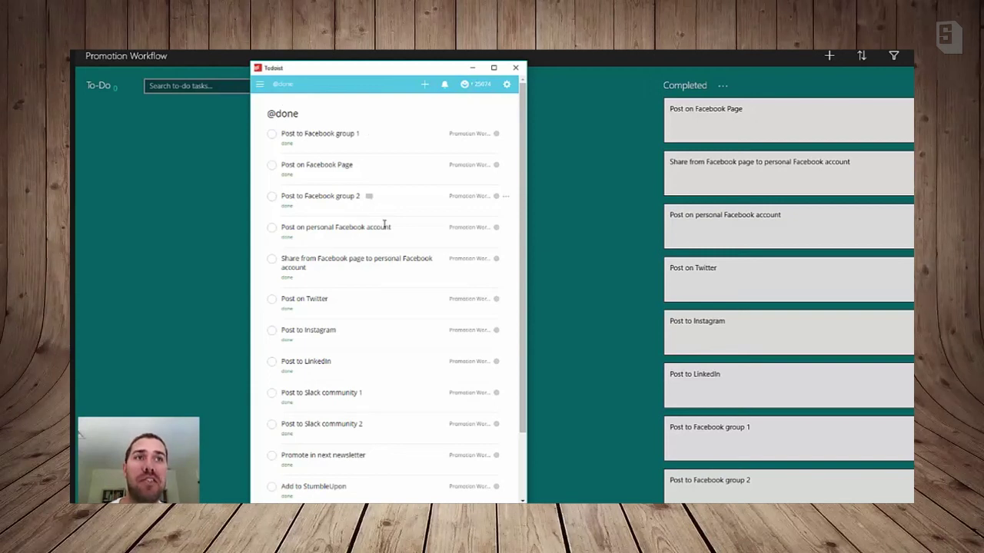
Check off all 13 done-labelled tasks, from Post to Facebook group 1 through Post on reddit.
scroll(395, 247, down, 1)
scroll(394, 246, up, 1)
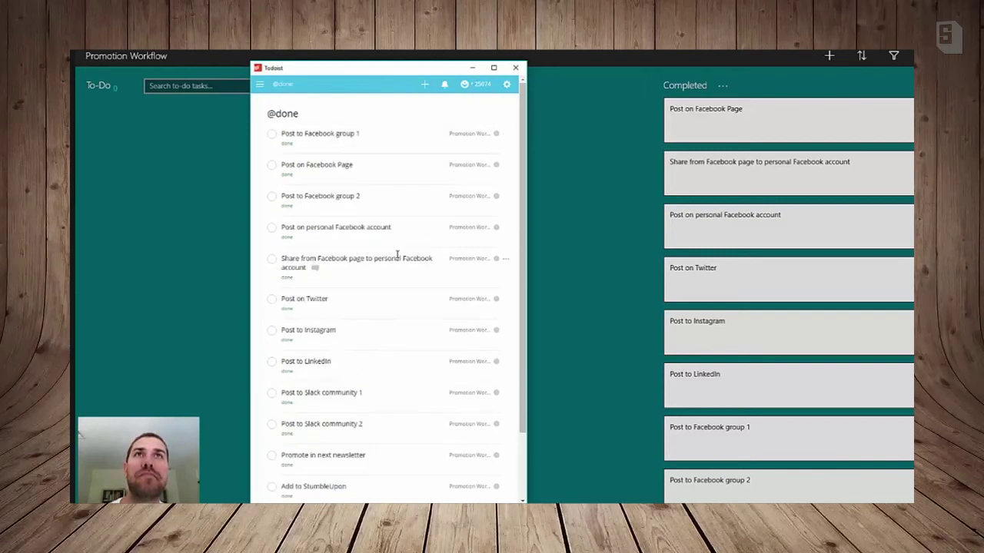
click(271, 138)
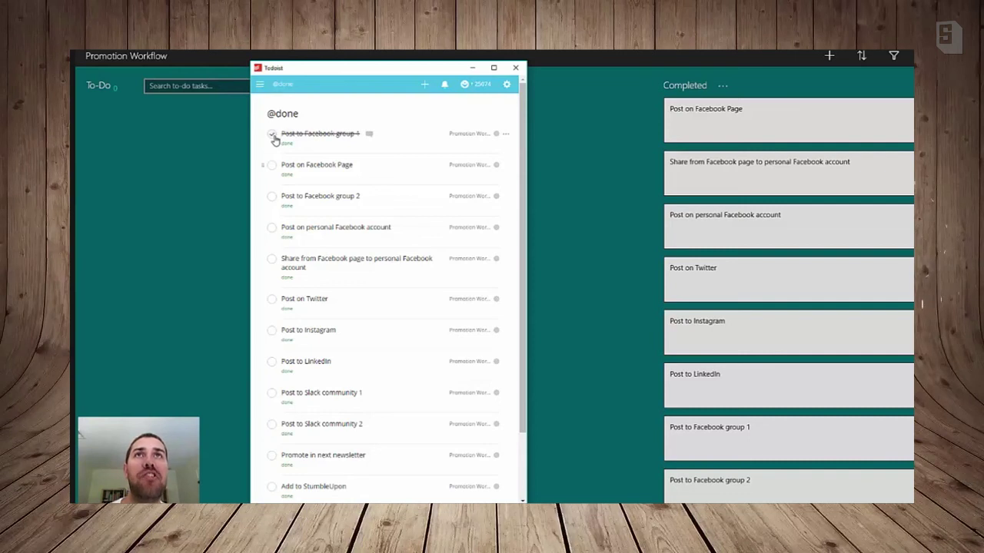
click(274, 138)
click(272, 138)
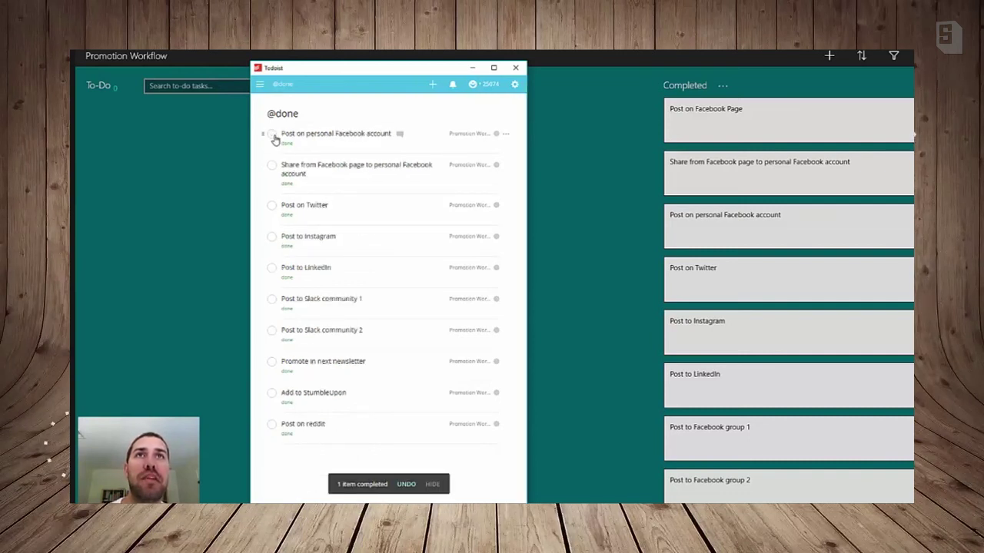
click(272, 137)
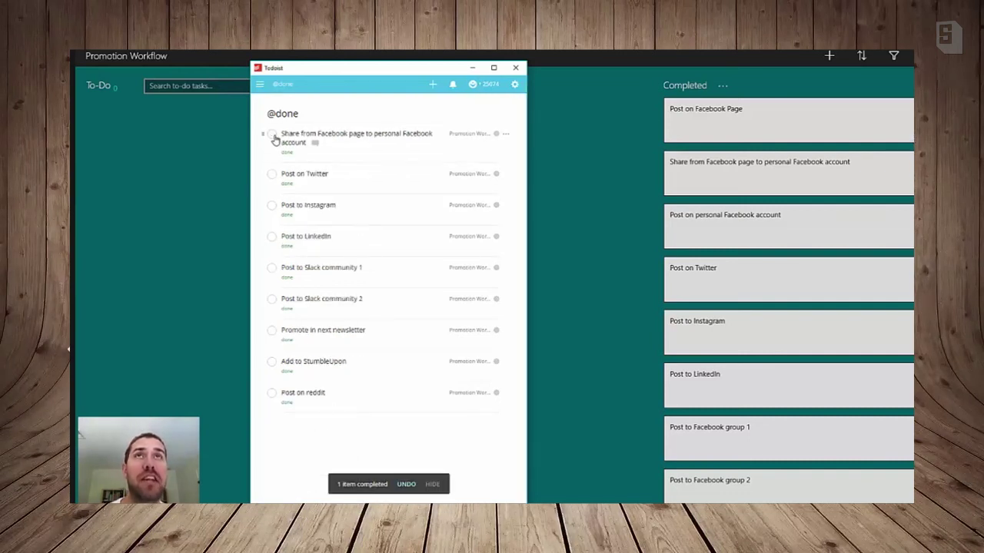
click(273, 137)
click(273, 135)
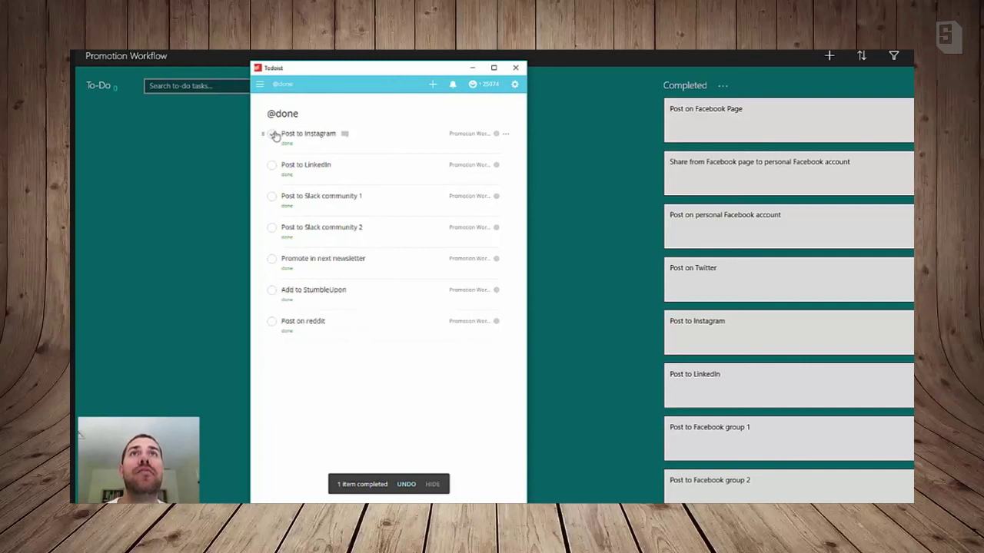
click(272, 135)
click(274, 139)
click(273, 140)
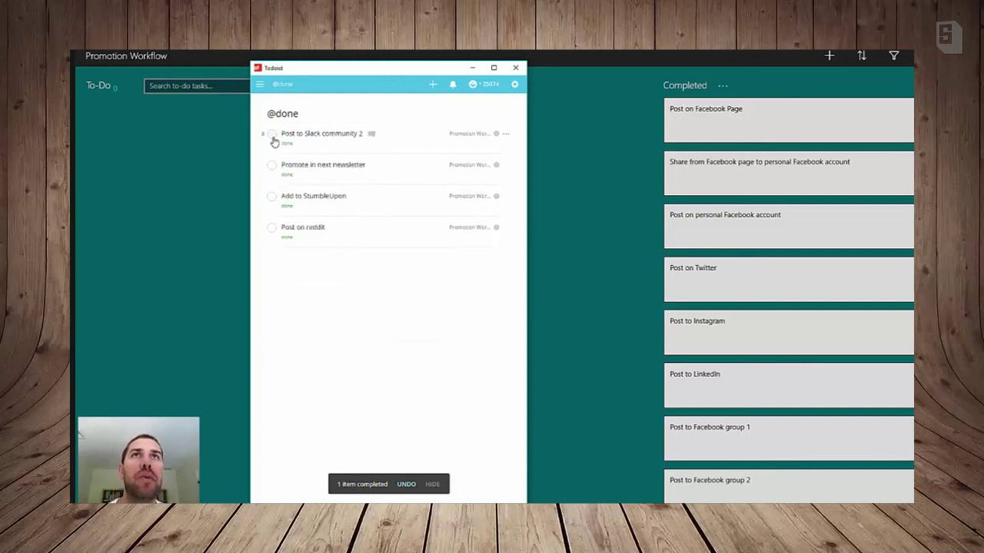
click(272, 139)
click(273, 138)
click(273, 138)
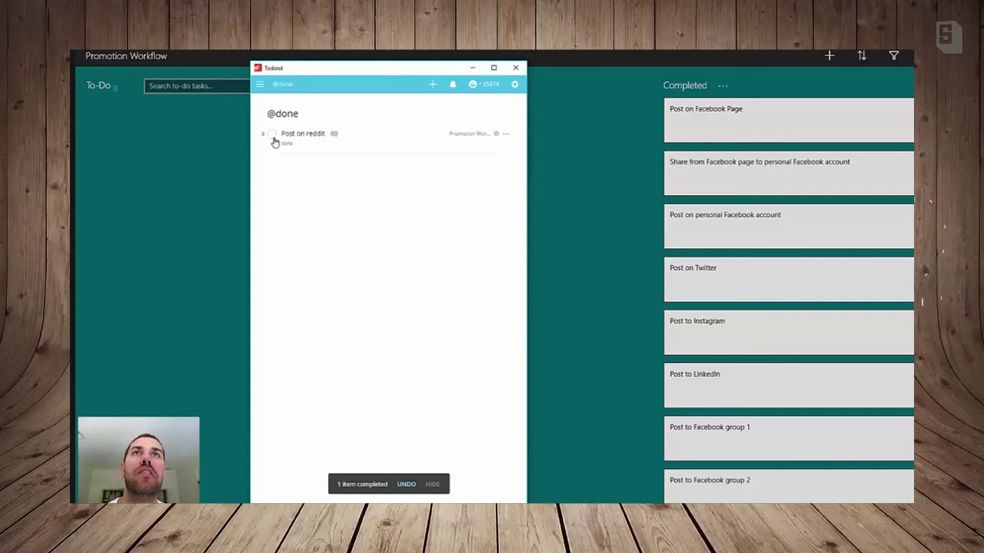
click(273, 139)
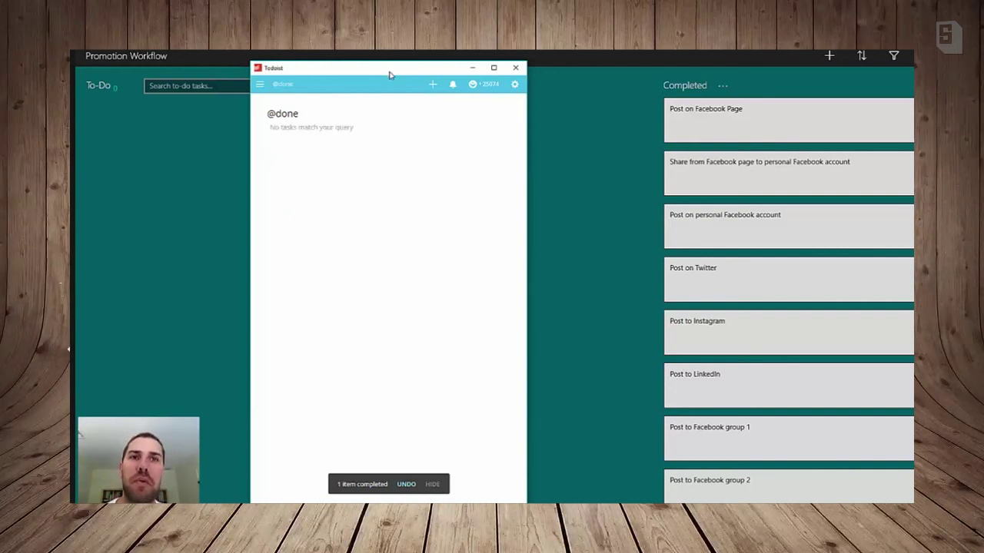
click(472, 68)
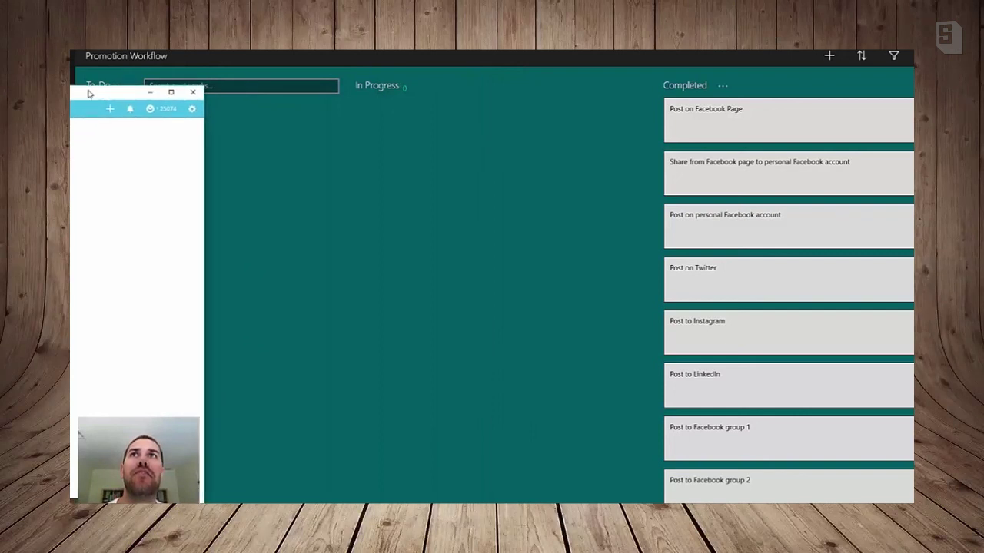